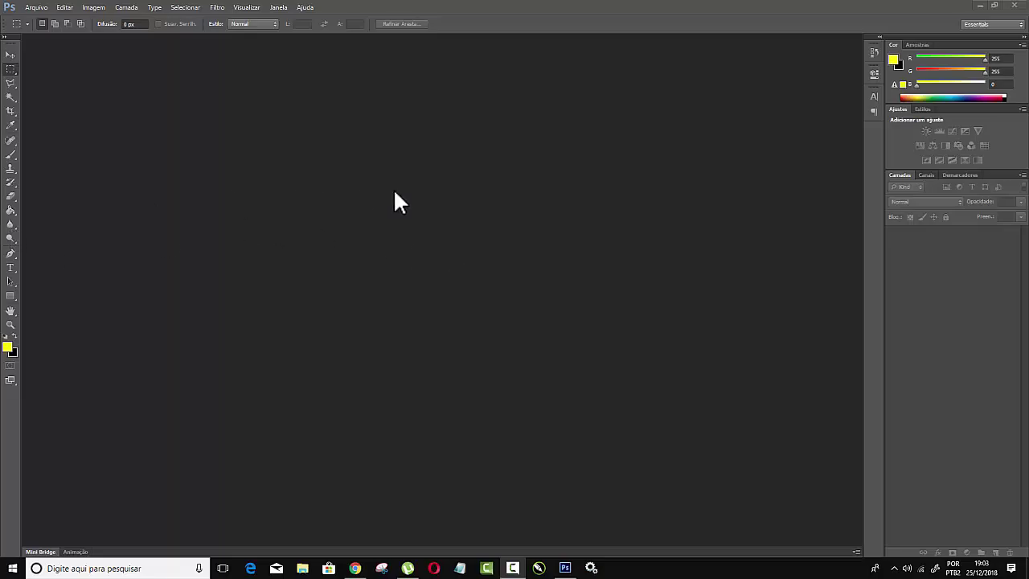
Open Brown_Bears_White_background_516963_1920x1200.jpg from the Desktop via Arquivo > Abrir
click(31, 8)
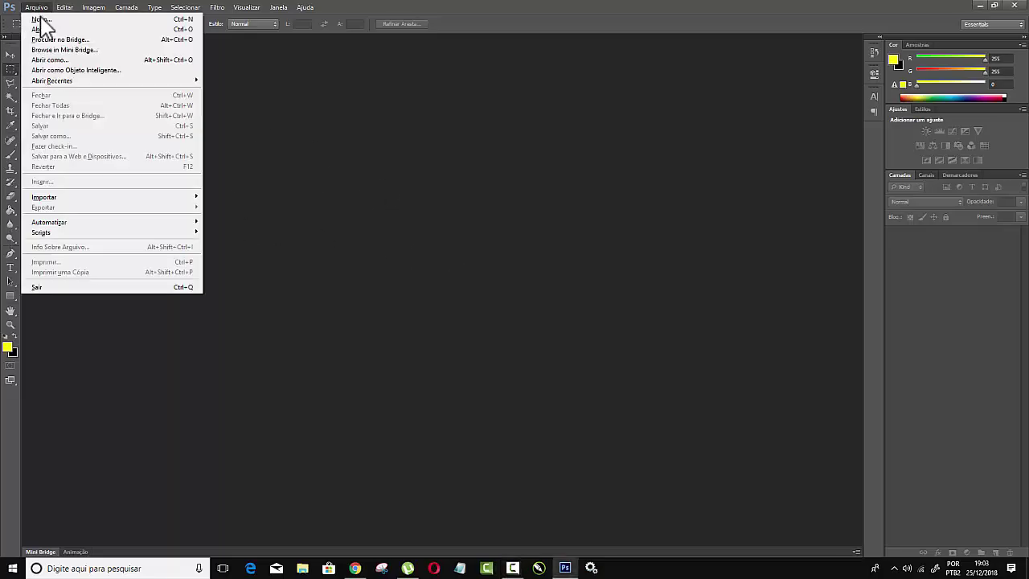
click(53, 28)
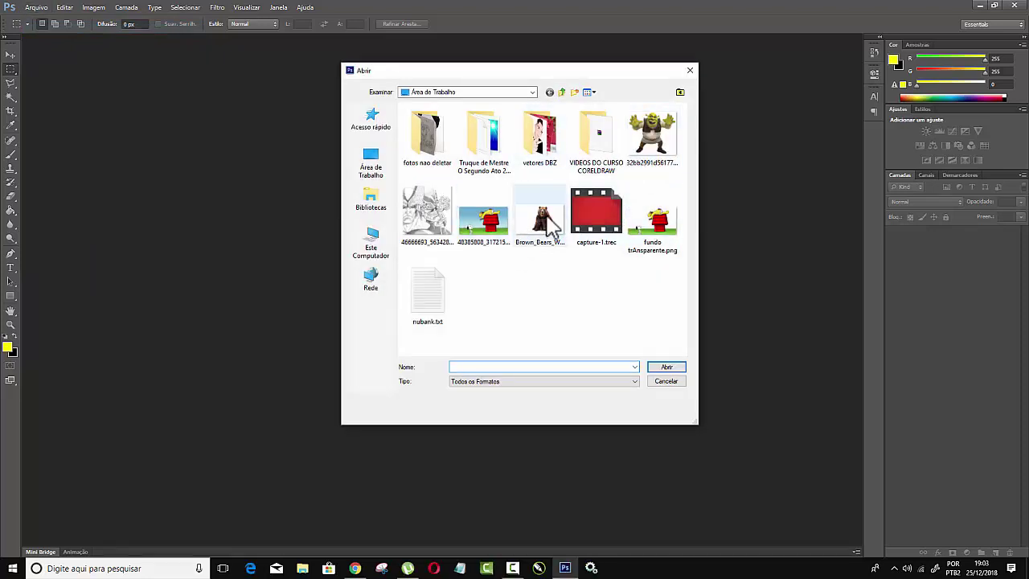
click(648, 151)
click(538, 229)
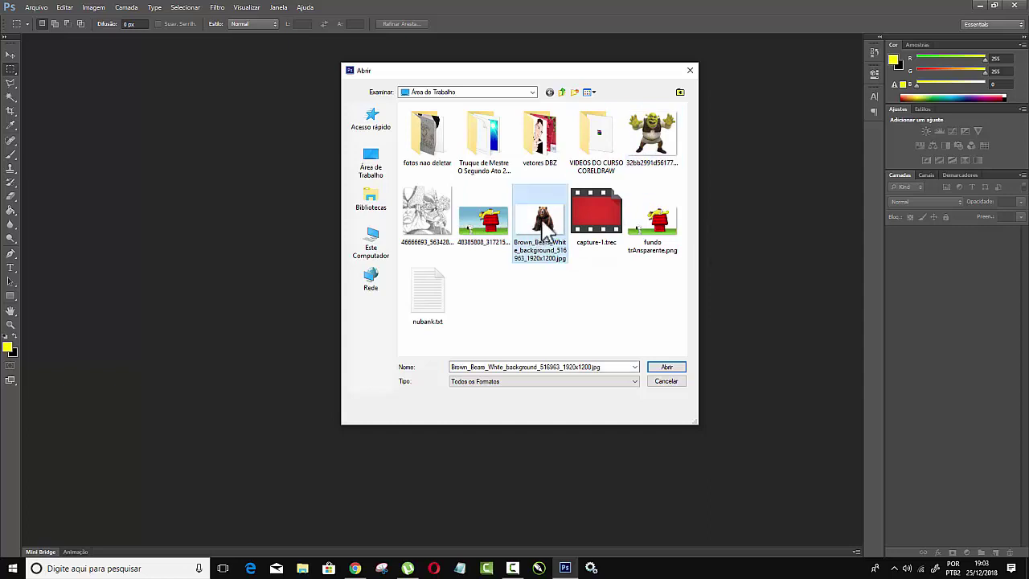
click(652, 147)
click(540, 229)
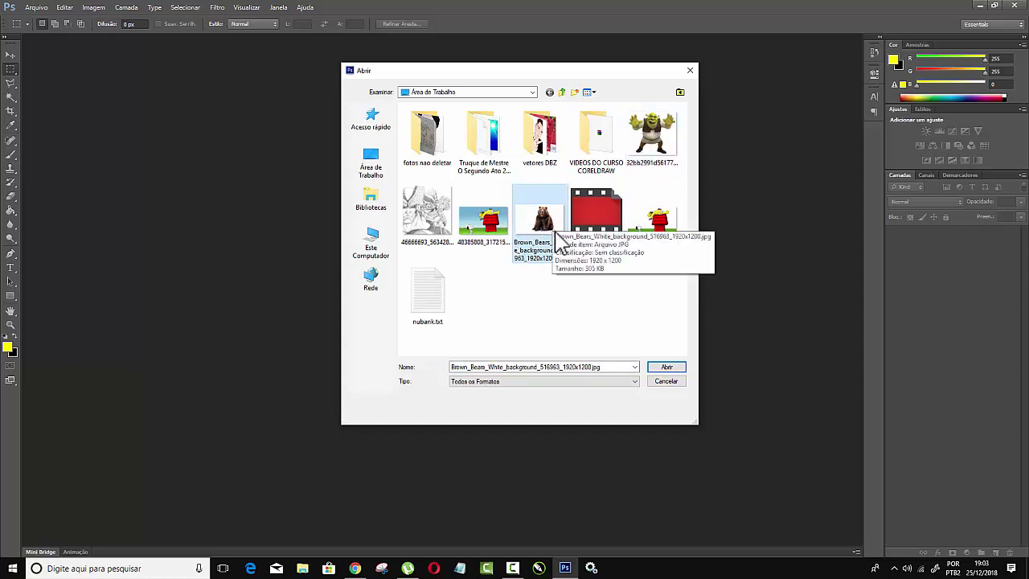
click(668, 367)
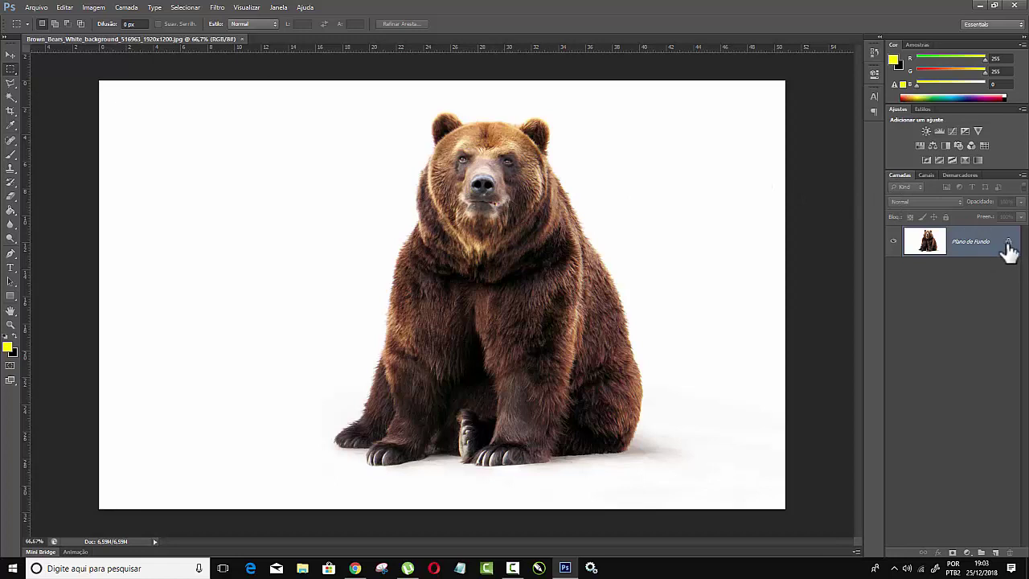
Convert the background to Camada 0, undo that, then duplicate the background as Camada 1
double_click(1008, 242)
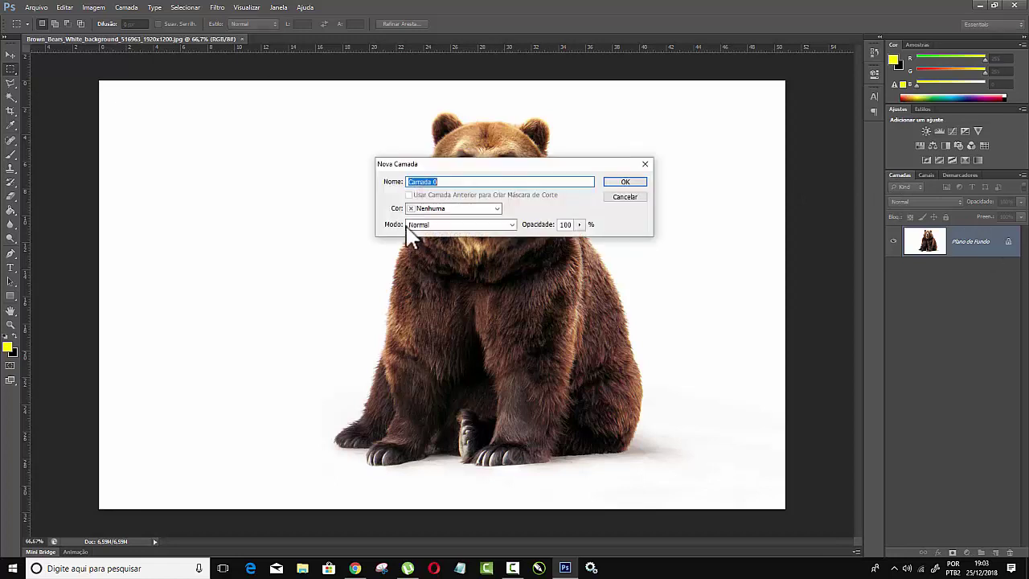
click(624, 183)
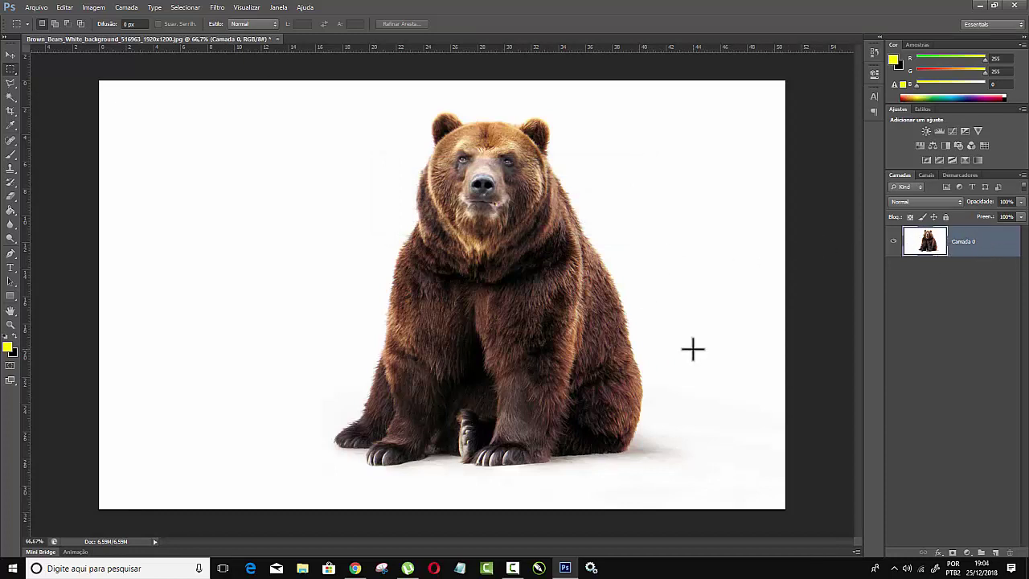
key(ctrl+z)
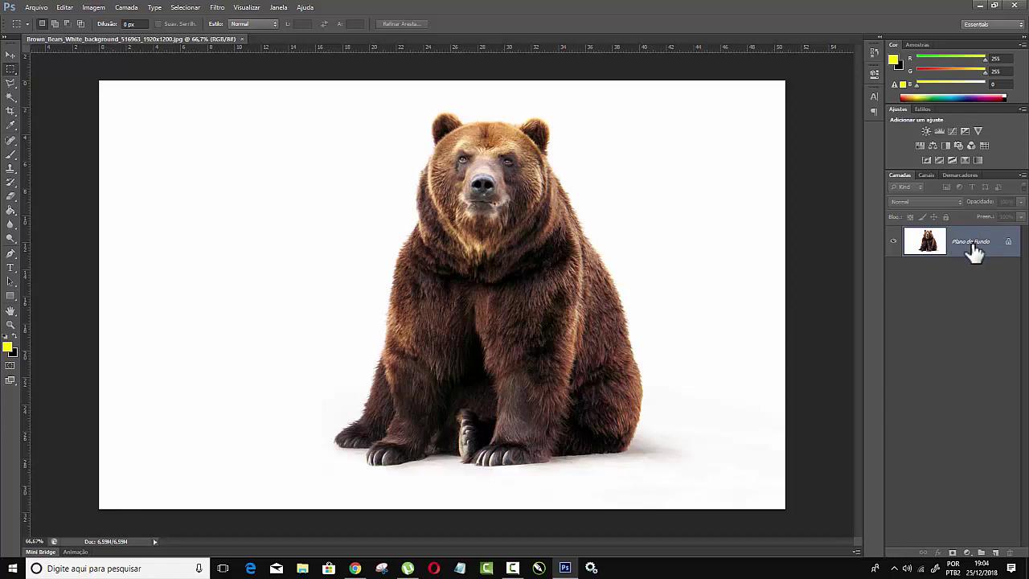
key(ctrl+j)
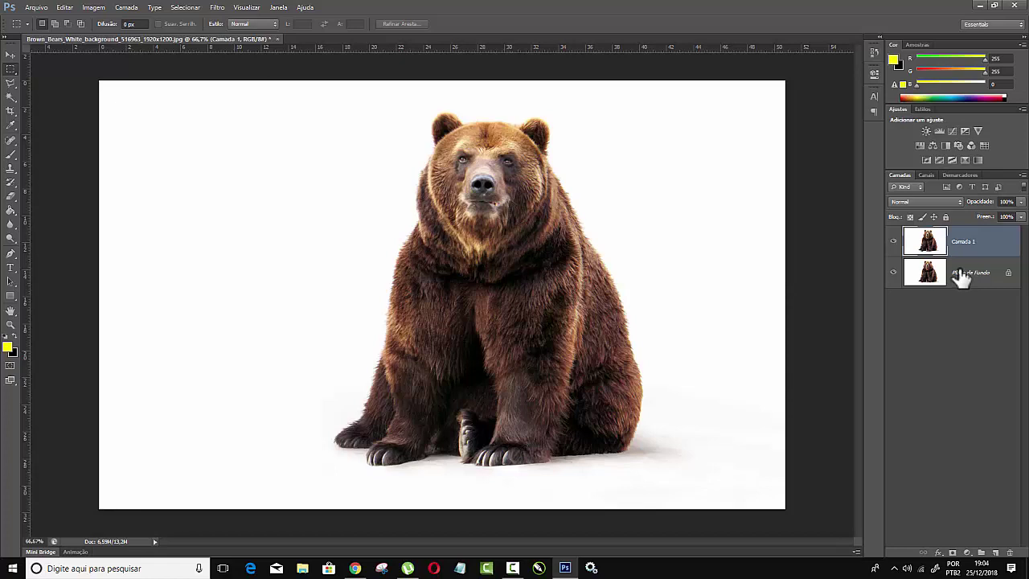
Hide the Plano de Fundo layer and switch to the Quick Selection tool
click(893, 273)
click(894, 274)
click(11, 98)
click(72, 95)
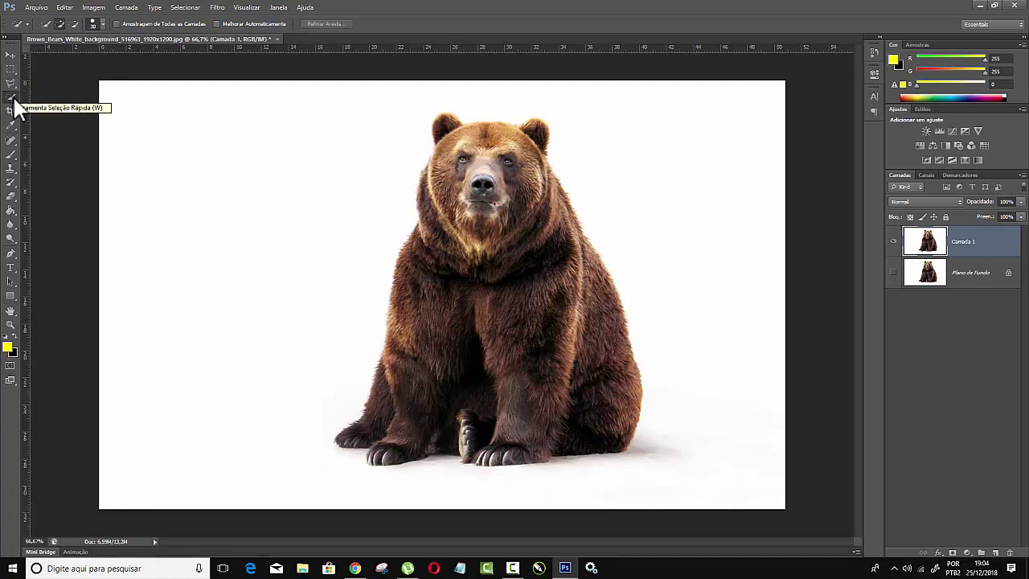
Select the white background around the bear with the Magic Wand
right_click(14, 100)
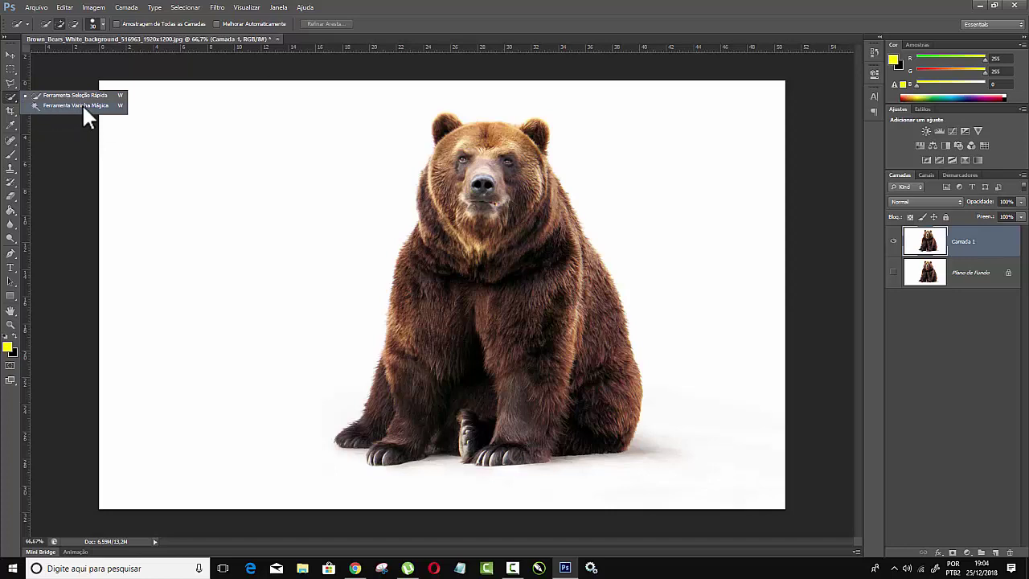
click(83, 105)
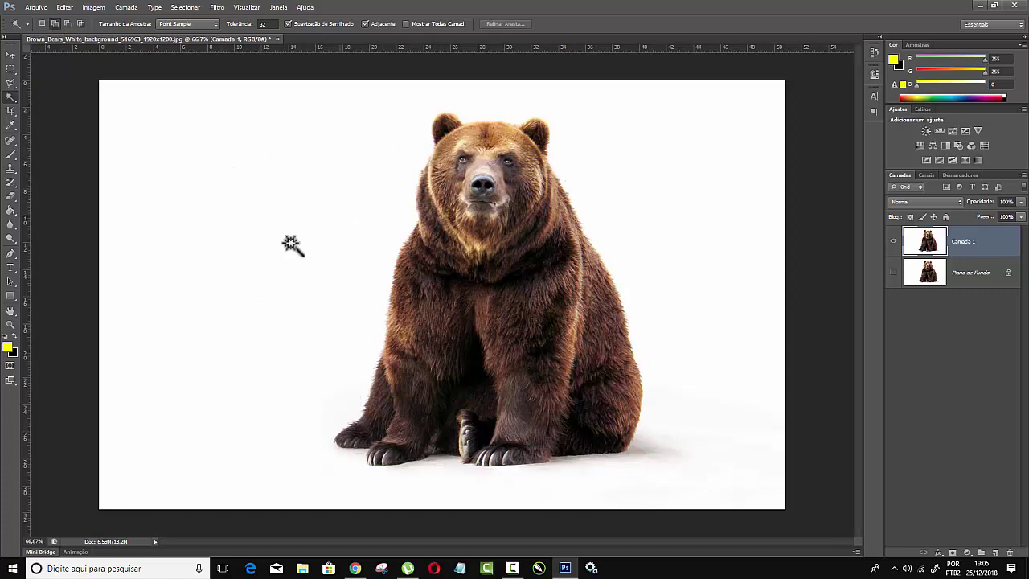
click(274, 226)
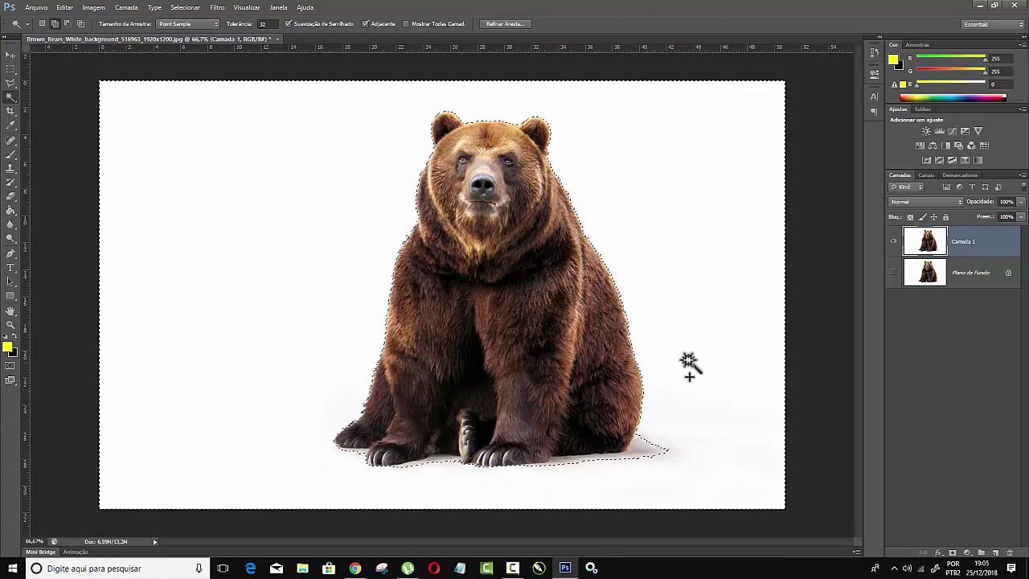
In Add to Selection mode, add the shadow beside the bear's right foot
click(53, 24)
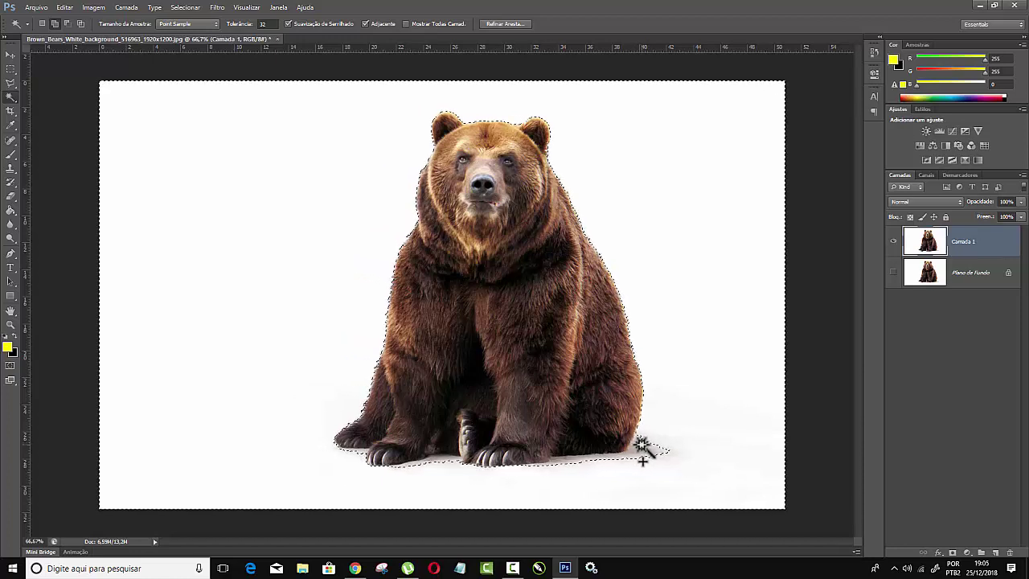
shift+click(634, 472)
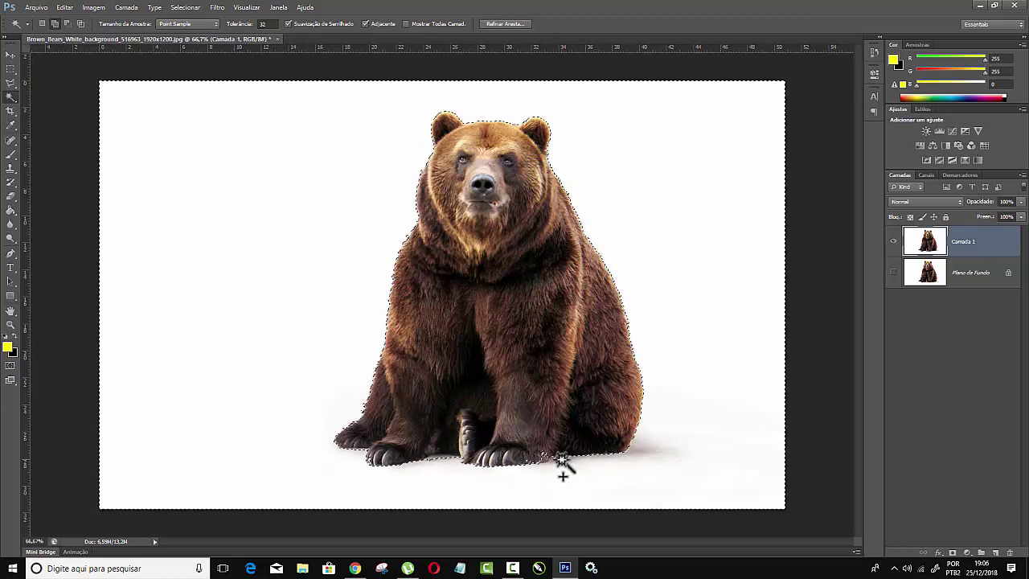
Zoom to 200% on the paws and Alt-click to subtract the bump beside the paw
key(ctrl+d)
key(ctrl+plus)
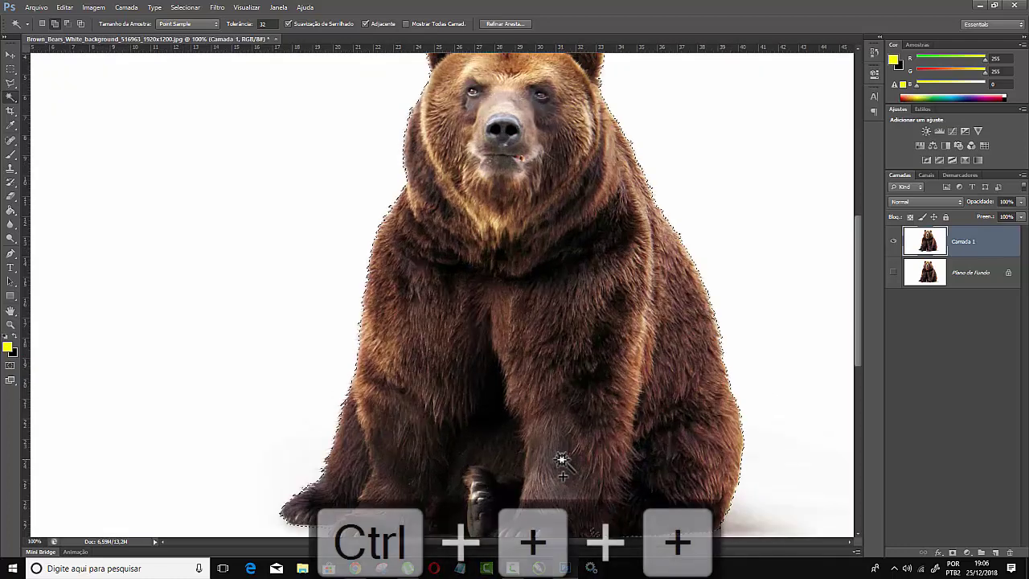
key(ctrl+plus)
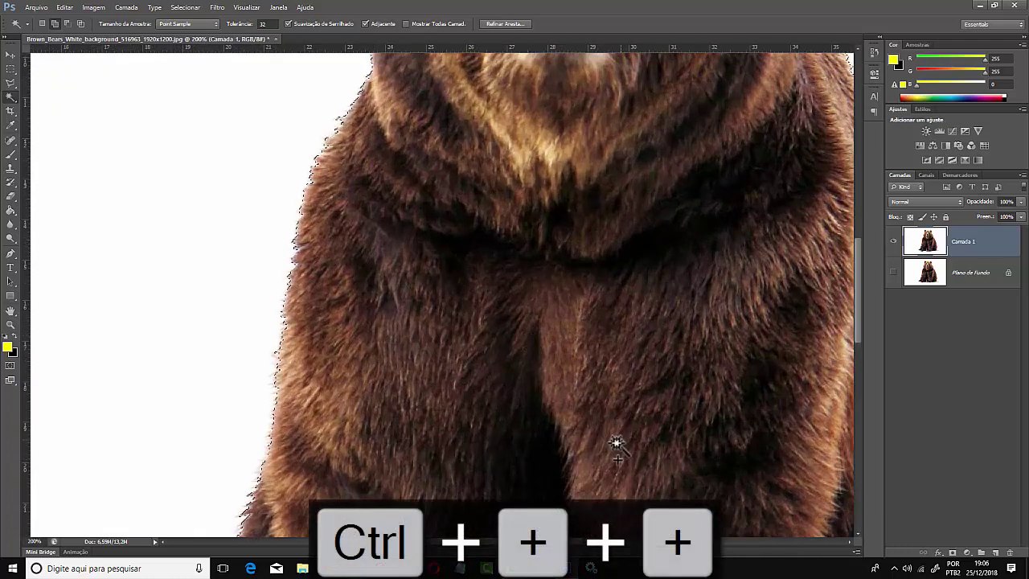
drag(855, 309, 867, 377)
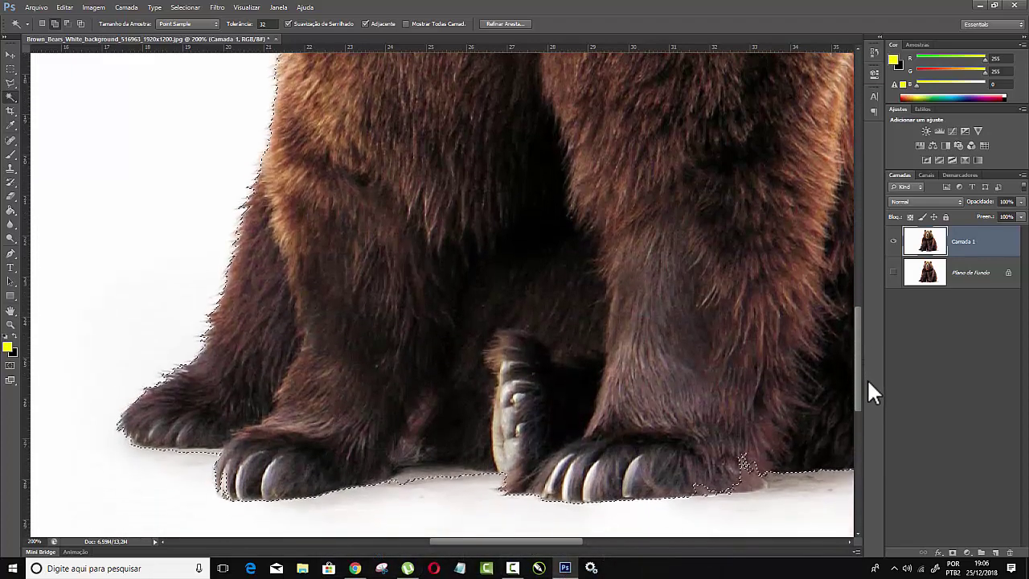
drag(585, 541, 598, 543)
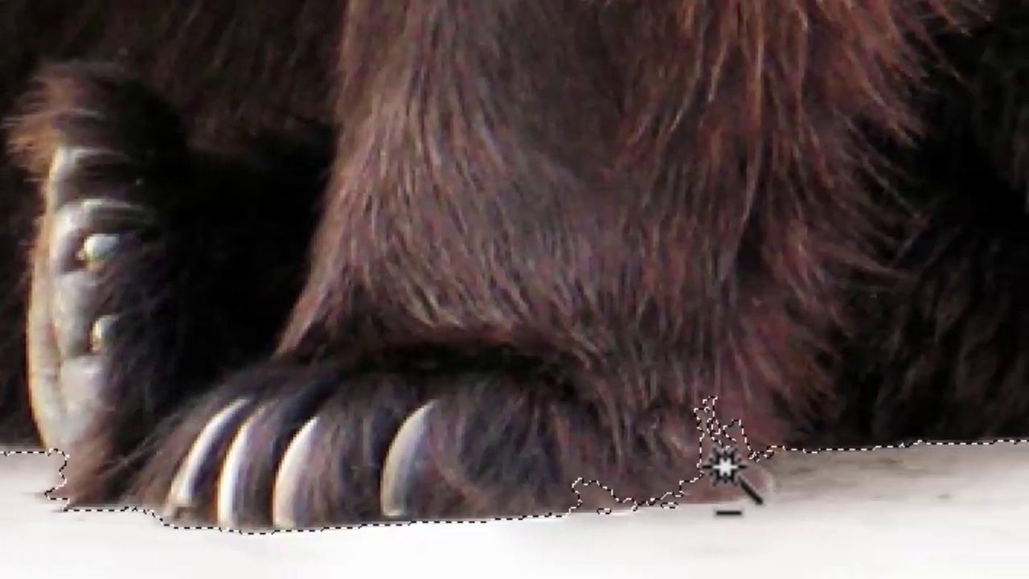
click(723, 465)
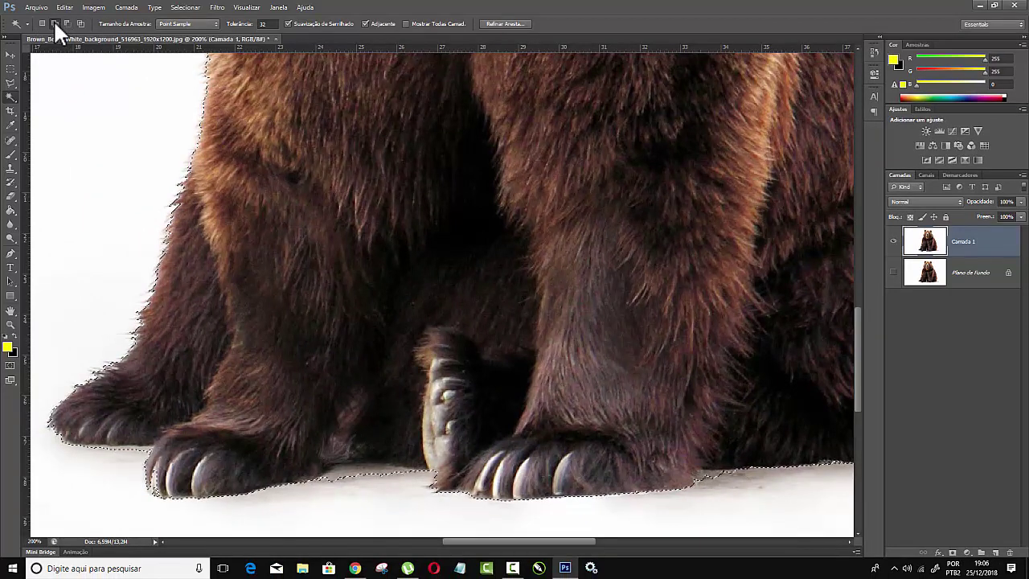
Try Subtract from Selection, then return the Magic Wand to Add to Selection mode
click(55, 24)
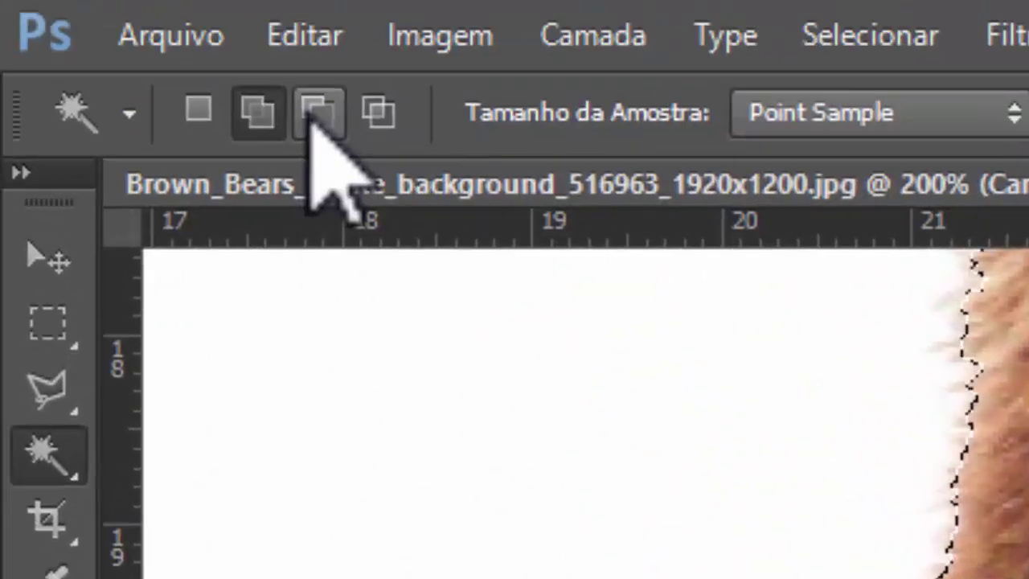
click(315, 116)
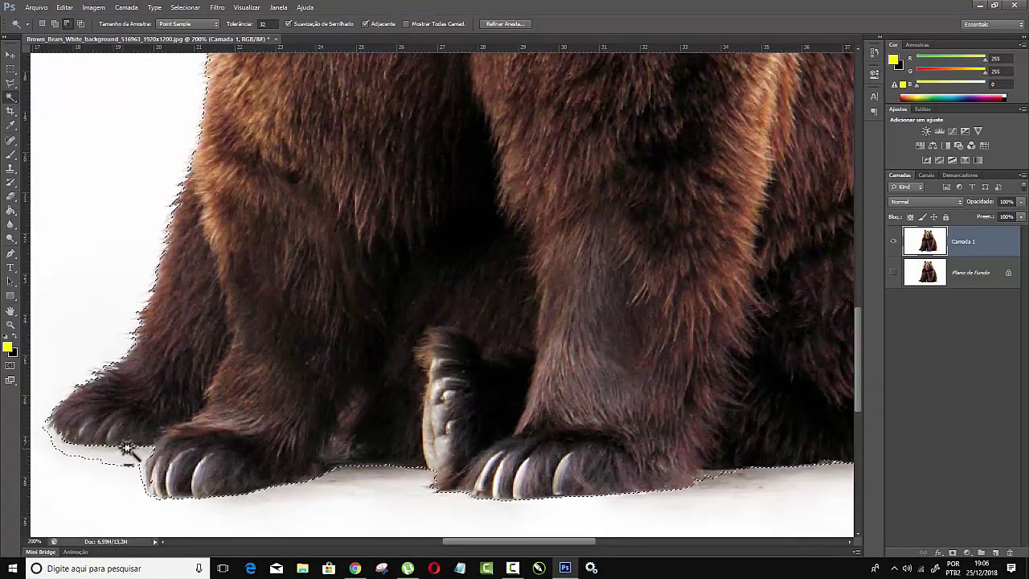
click(55, 23)
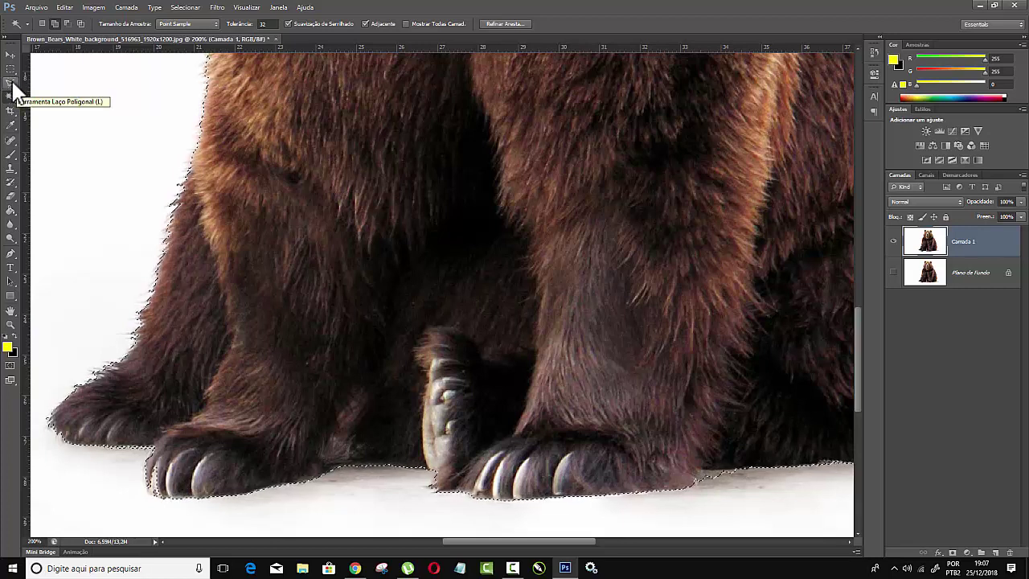
Switch to the Polygonal Lasso and outline the first claw into the selection
click(11, 82)
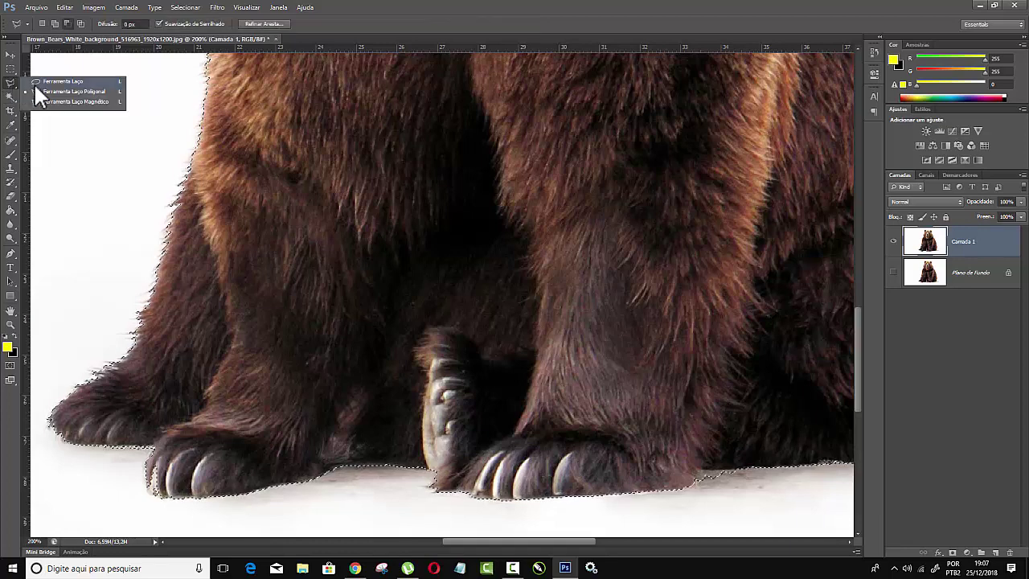
click(60, 91)
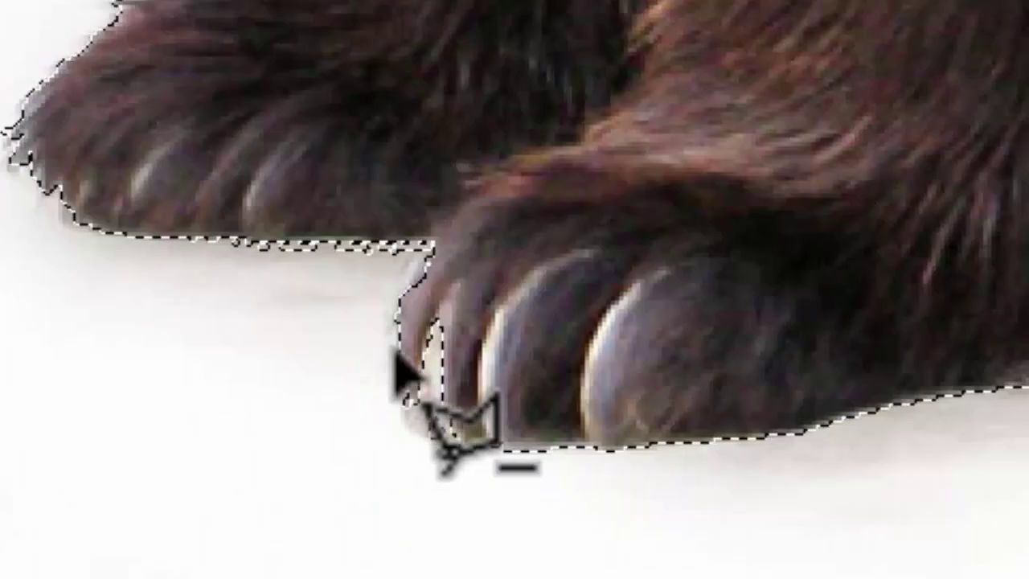
click(434, 286)
click(483, 316)
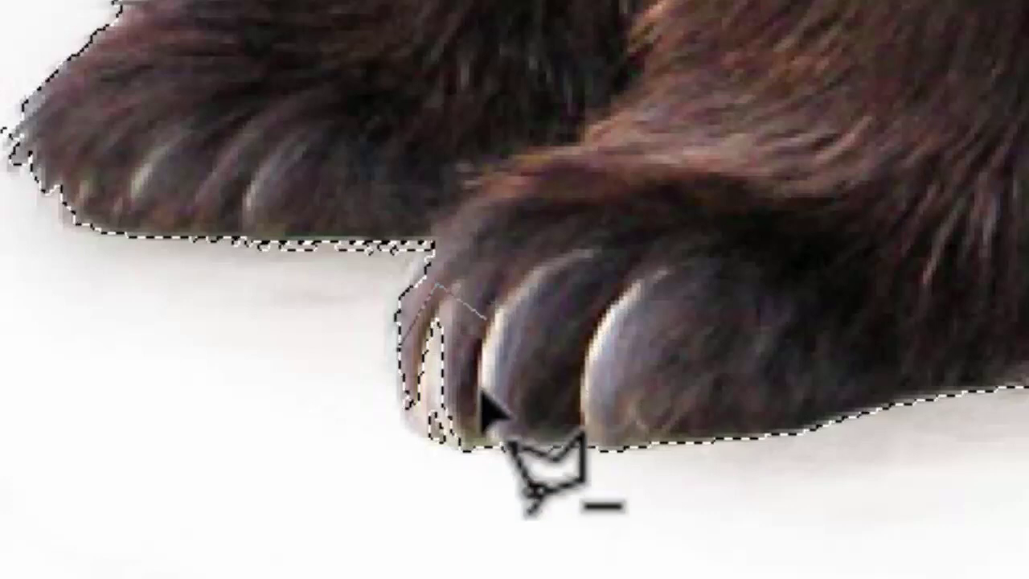
click(406, 406)
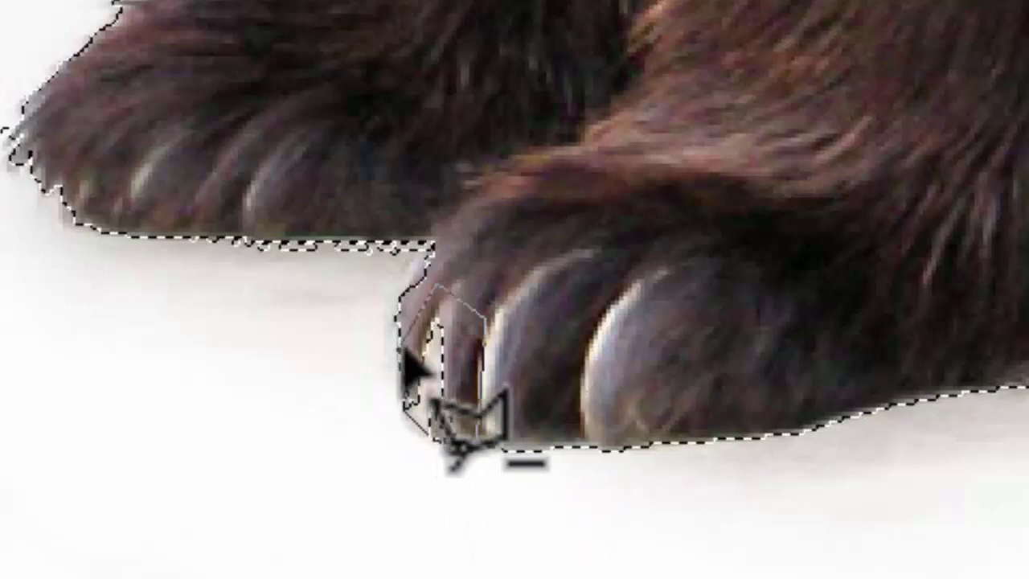
double_click(401, 353)
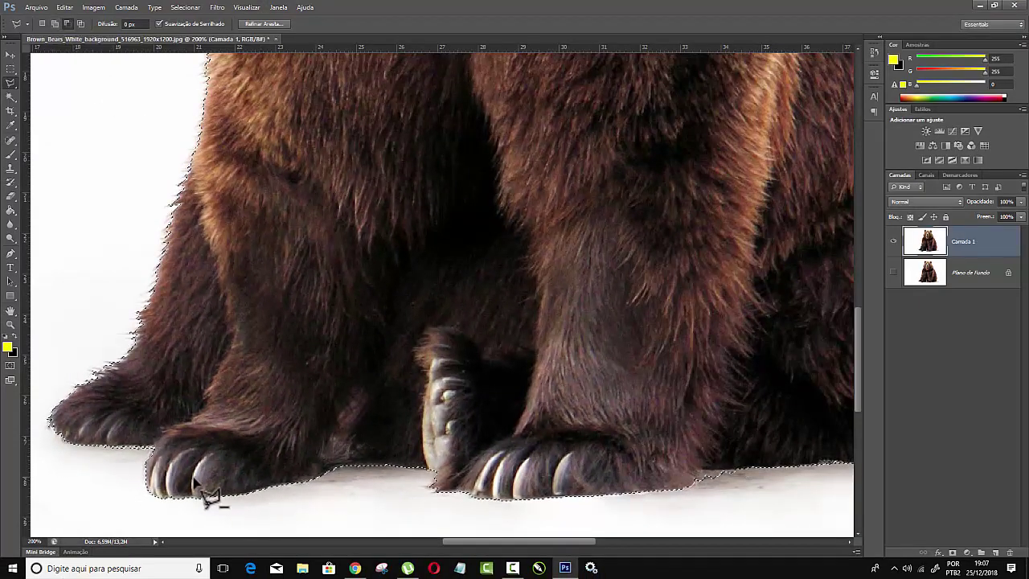
In Add mode, outline the left paw's claws, then undo the last selection edit
click(54, 24)
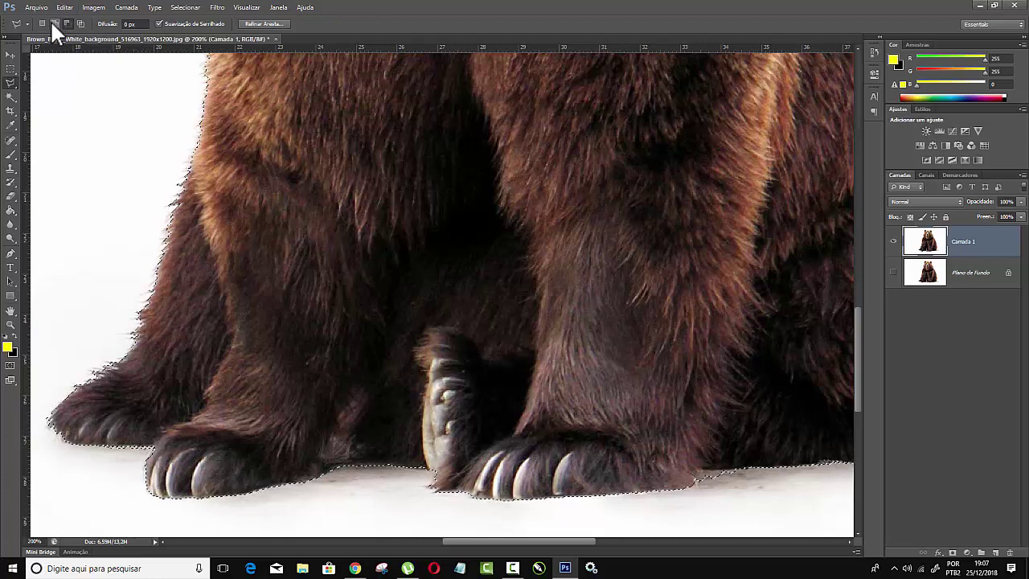
click(177, 456)
click(175, 501)
click(142, 490)
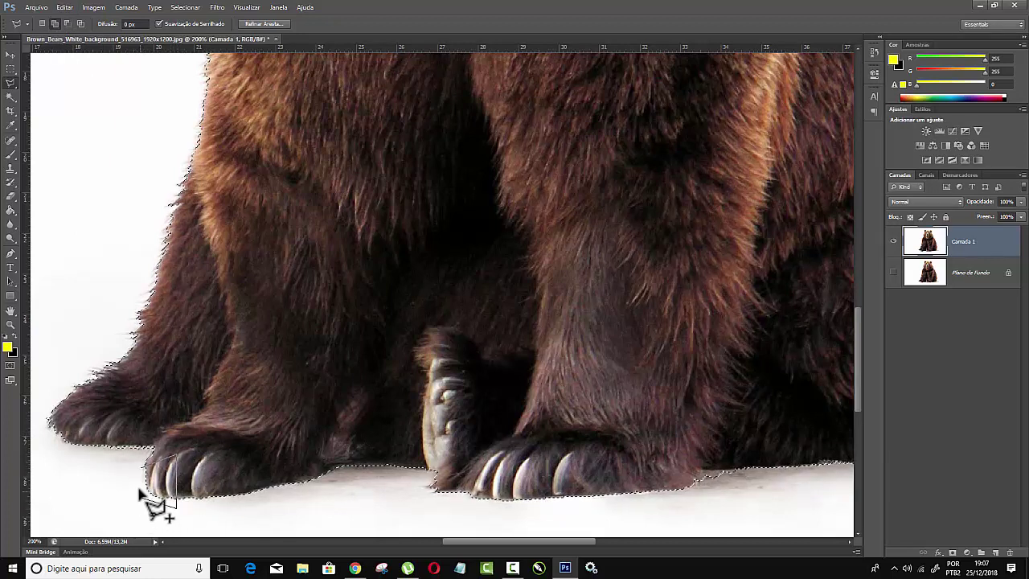
click(141, 471)
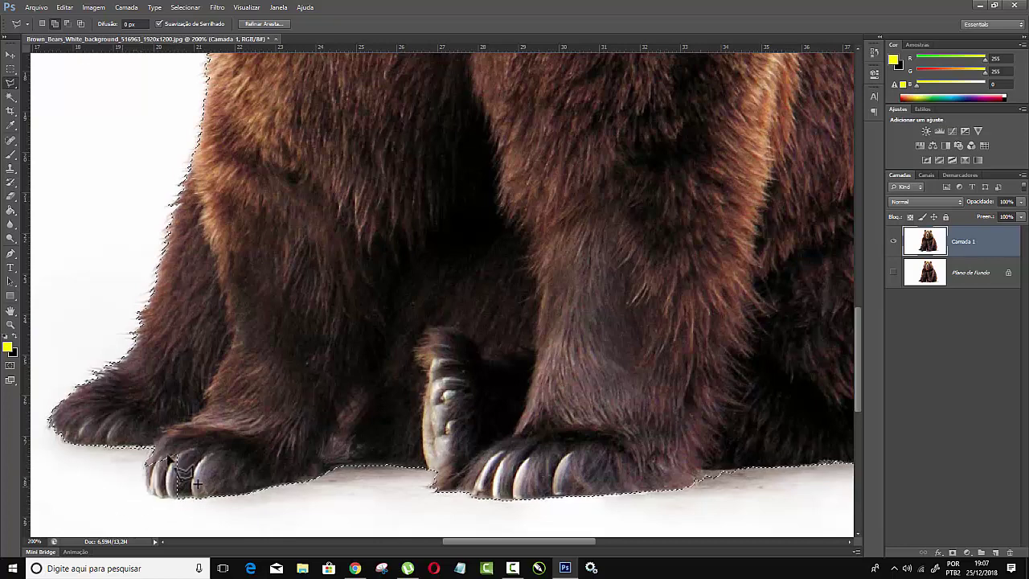
key(ctrl+z)
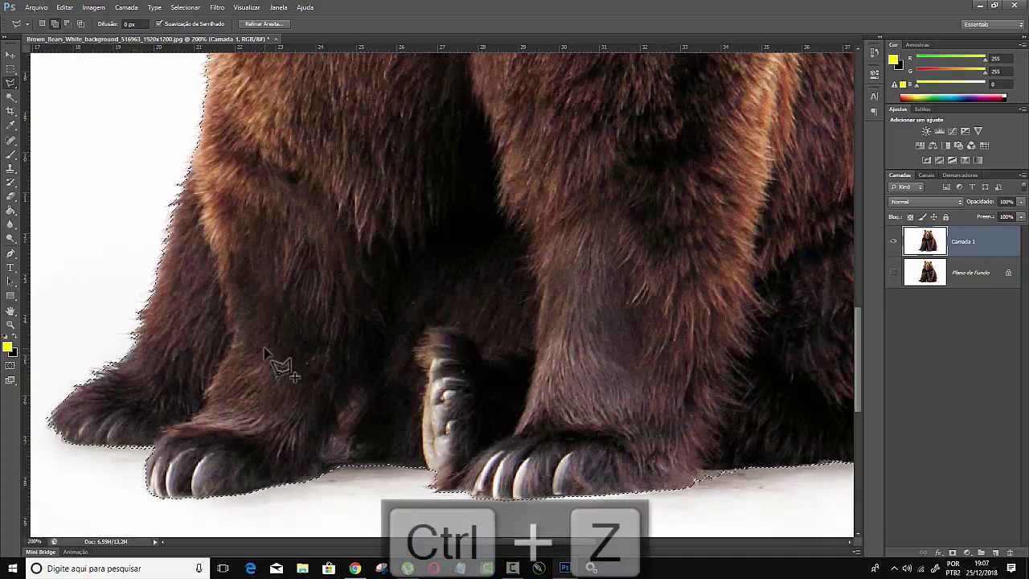
Zoom out to the whole image and delete the selected white background
alt+scroll(356, 289, down, 3)
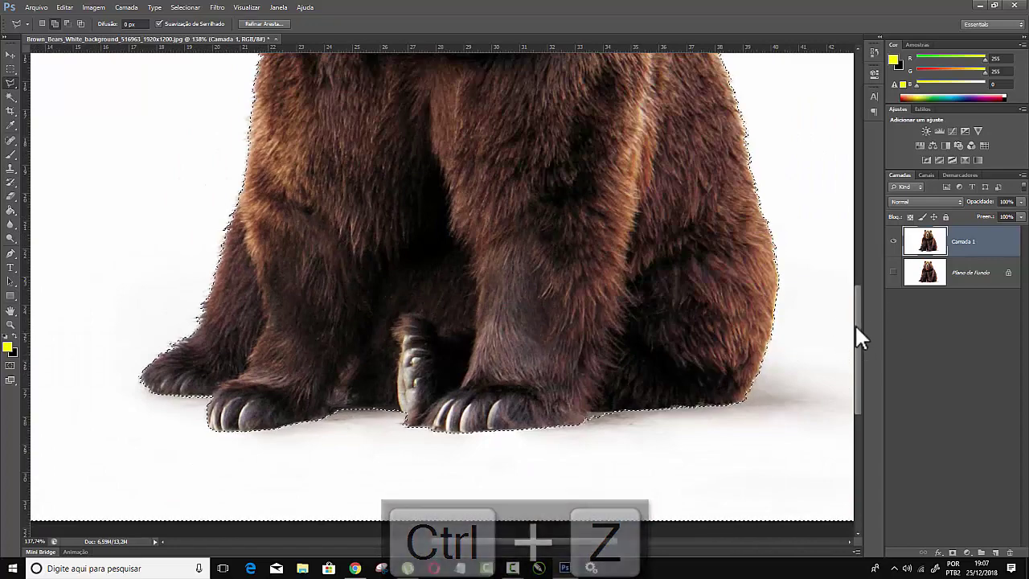
drag(857, 335, 859, 297)
scroll(539, 253, down, 3)
scroll(540, 252, down, 3)
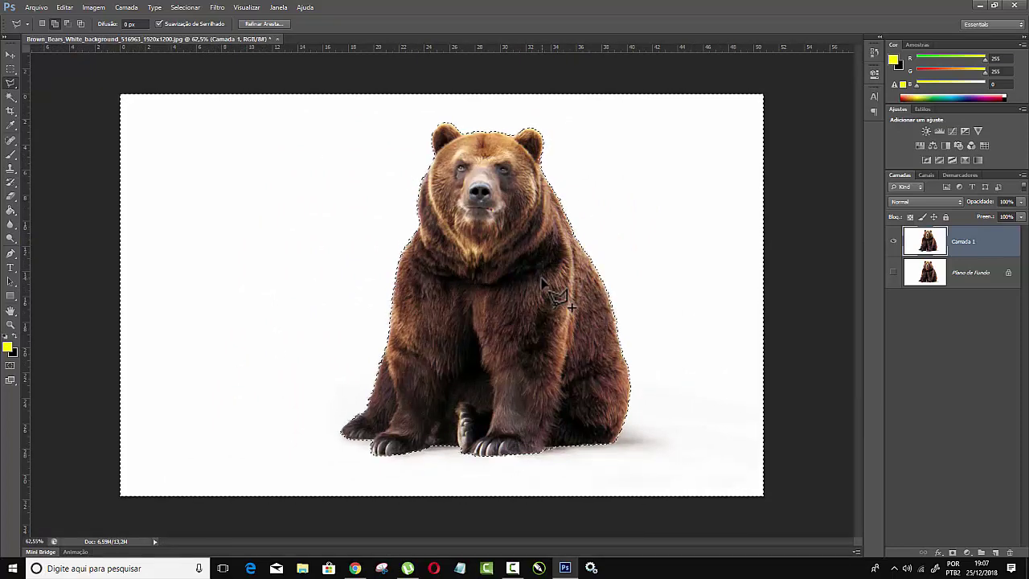
key(Delete)
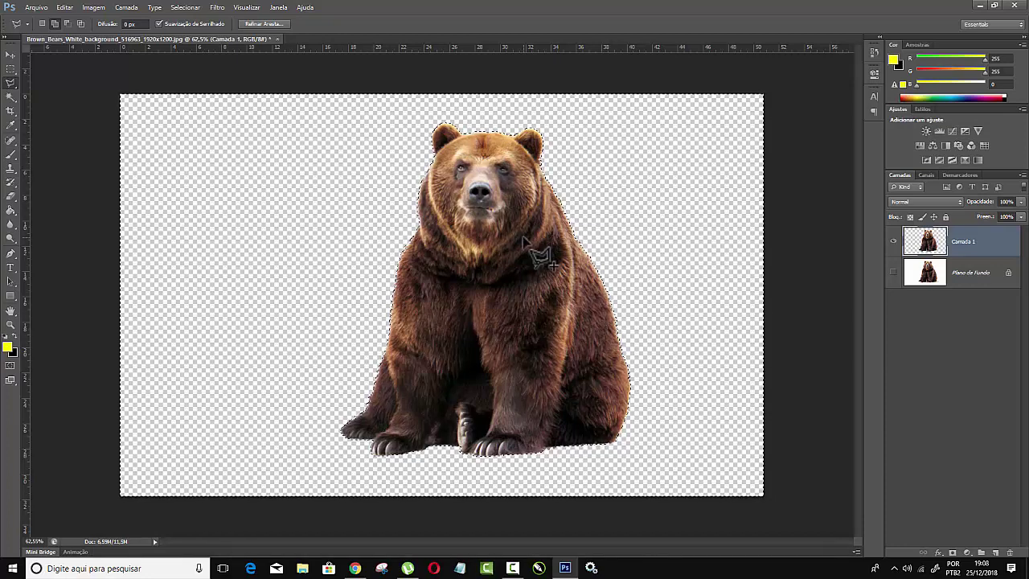
Deselect with Ctrl+D, then bring up the Arquivo menu
key(ctrl+d)
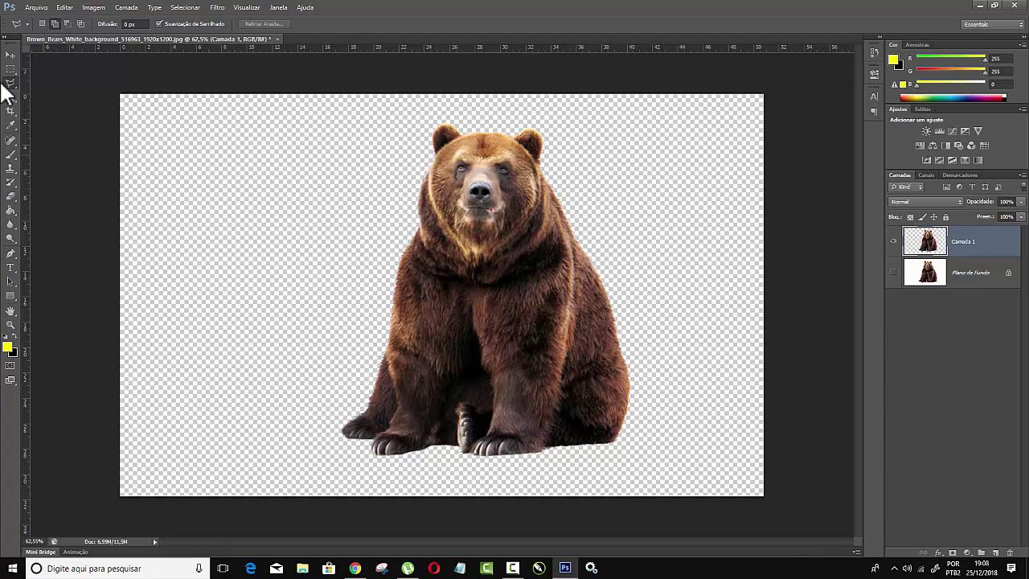
click(44, 8)
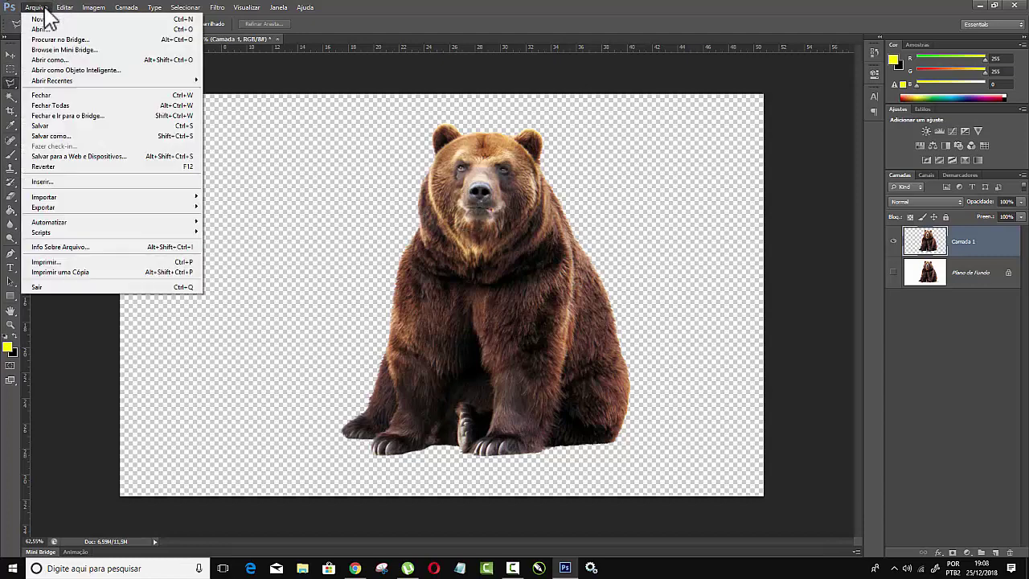
Save the cut-out bear to the Desktop as urso.png in PNG format, then reveal the desktop
click(66, 135)
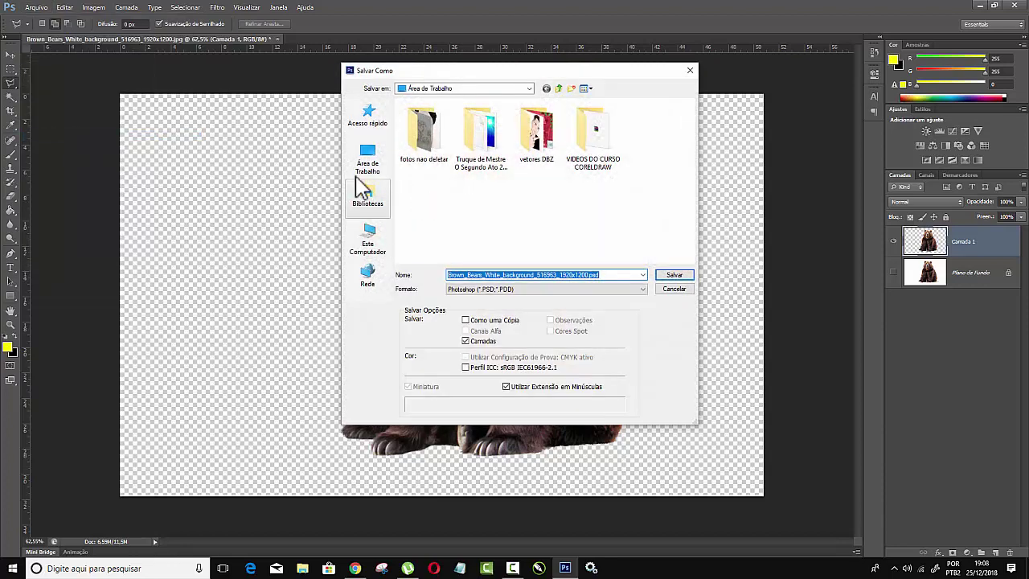
click(365, 172)
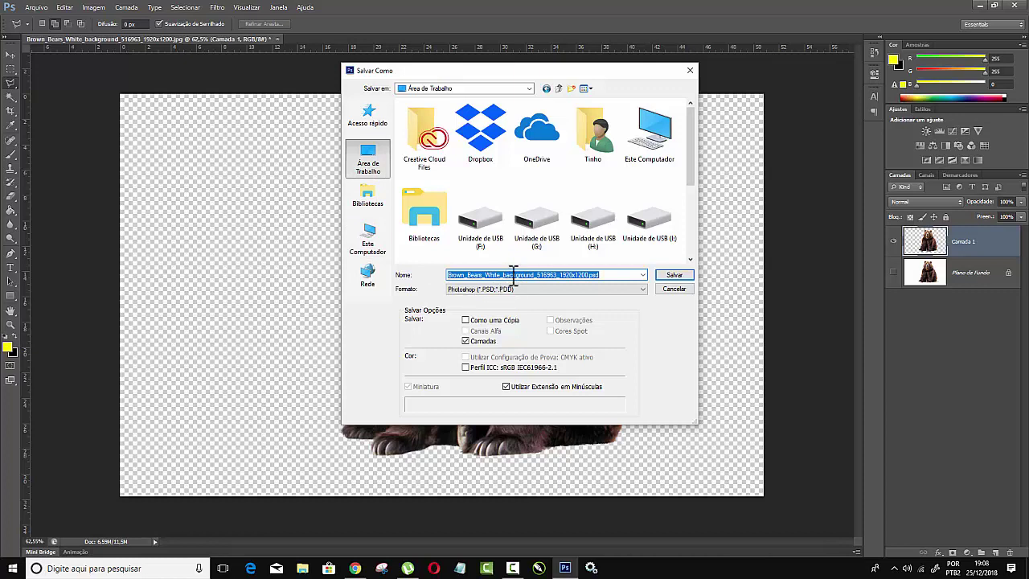
text(urso)
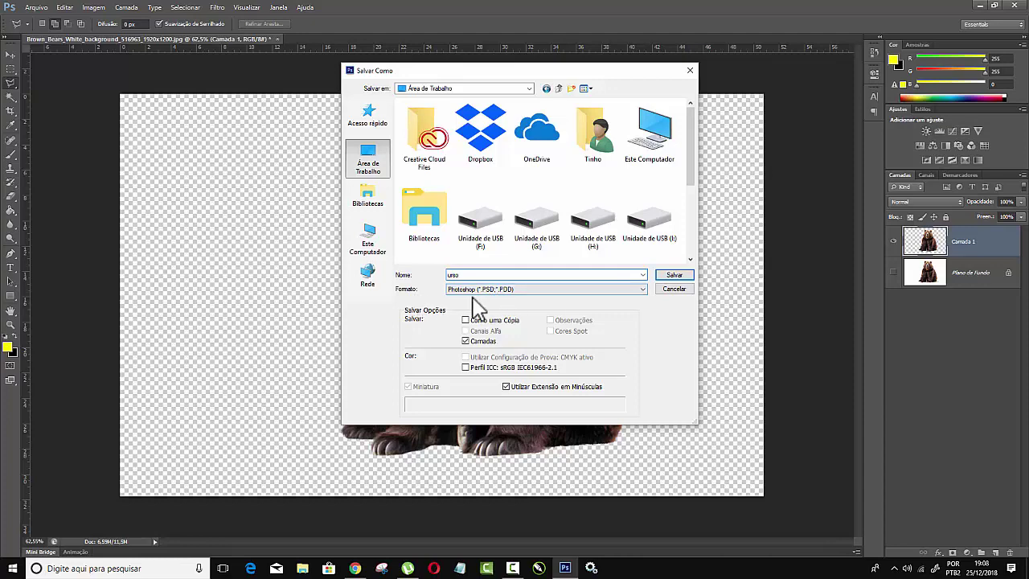
click(612, 289)
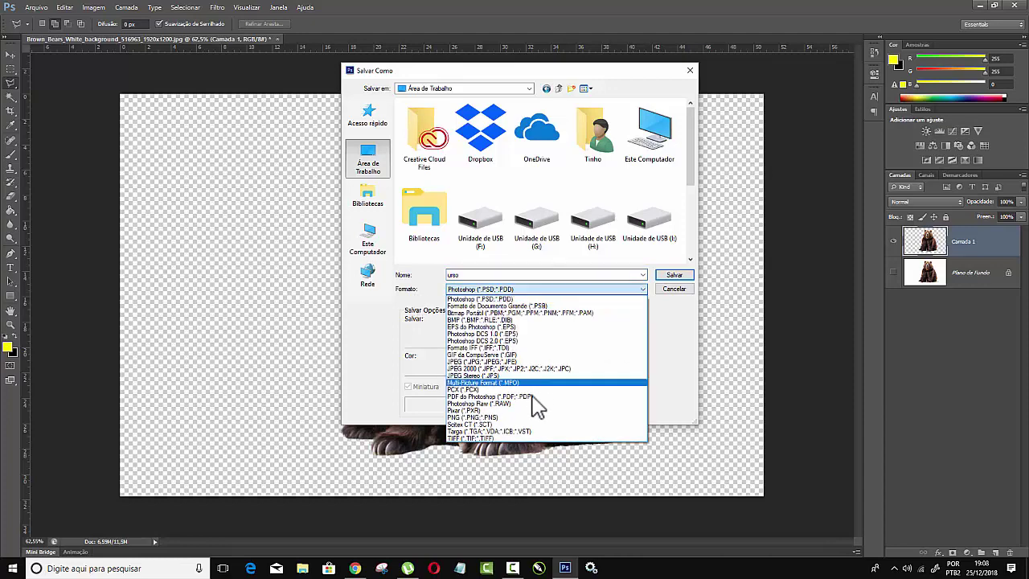
click(519, 418)
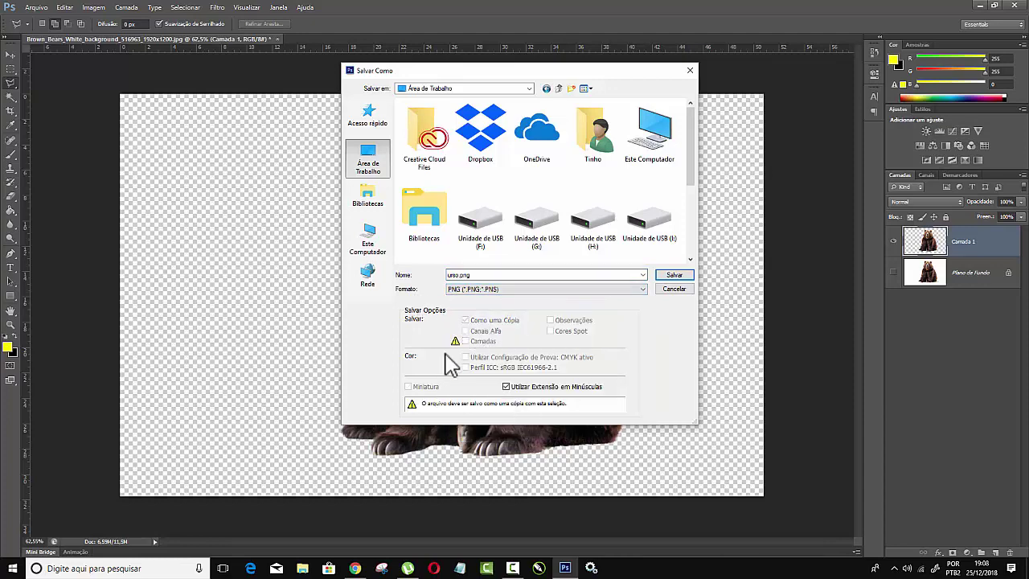
click(674, 277)
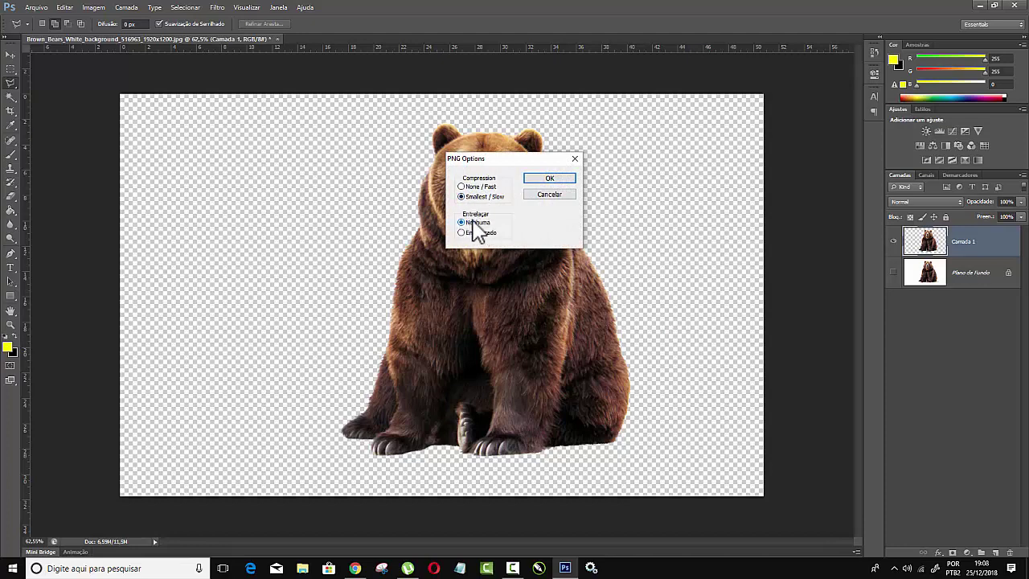
click(547, 179)
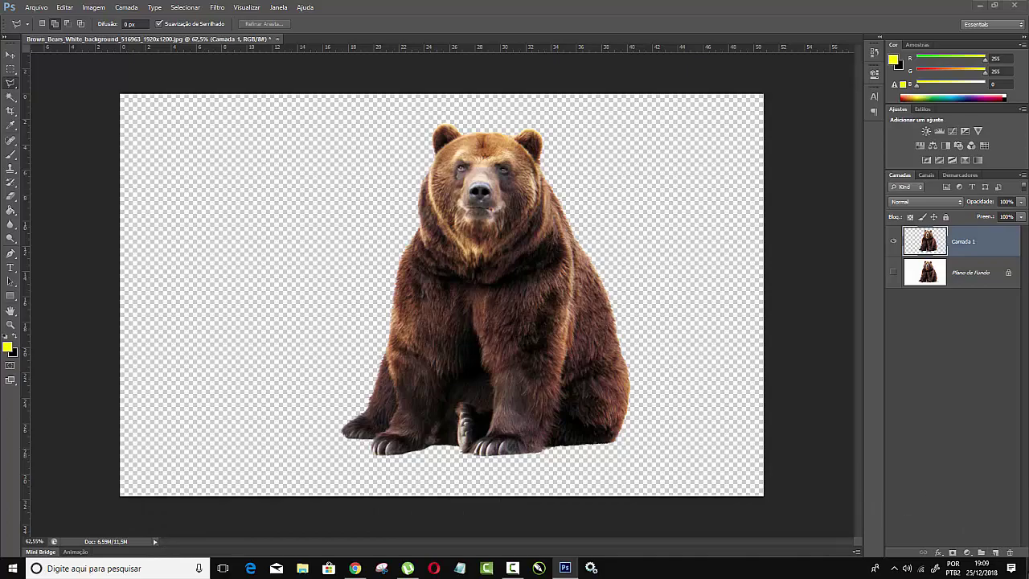
key(super+d)
Move the urso.png icon to mid-desktop and preview it in Windows Photo Viewer
drag(14, 446, 480, 271)
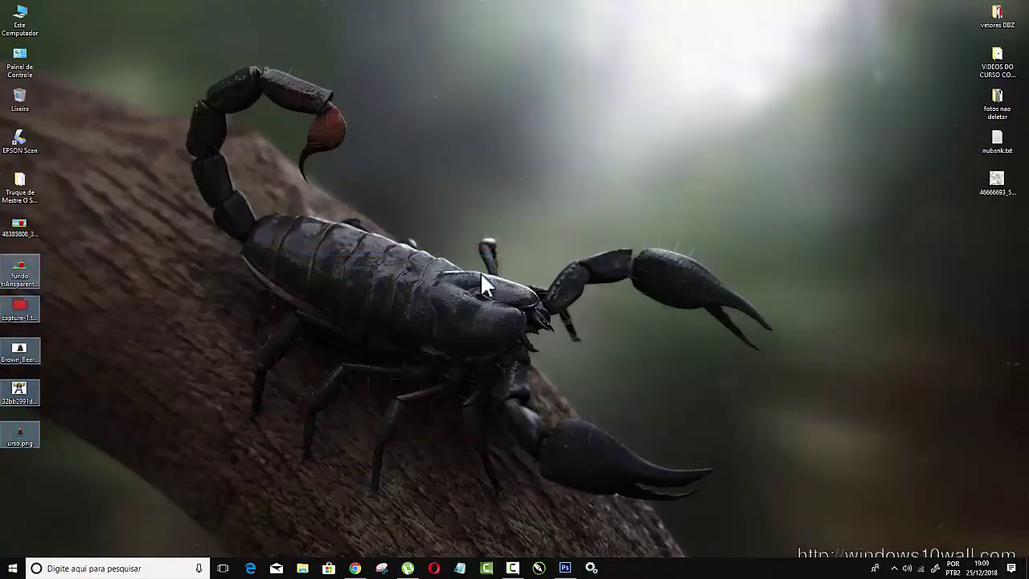
click(69, 430)
drag(23, 440, 577, 187)
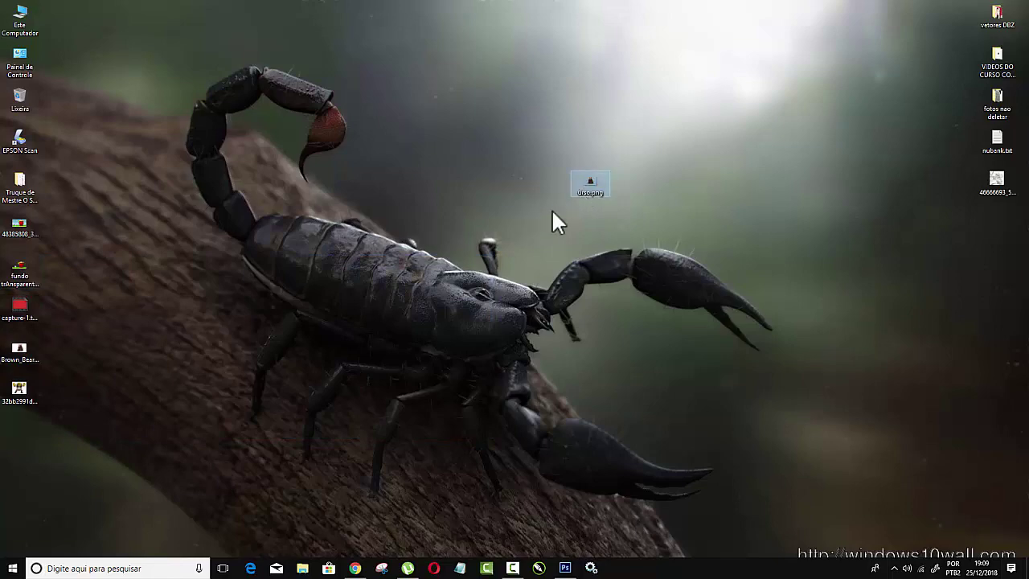
drag(506, 206, 507, 211)
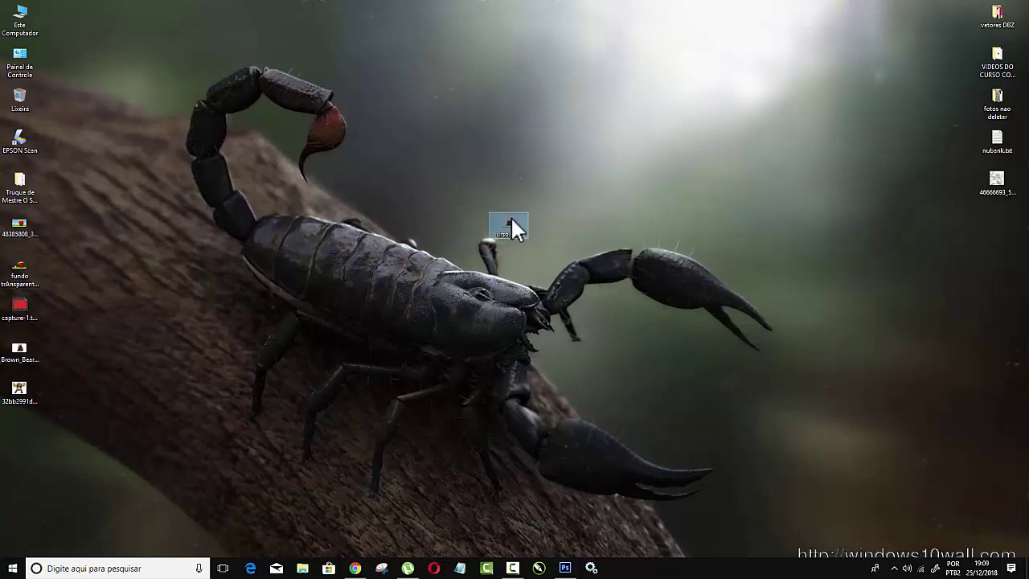
double_click(512, 221)
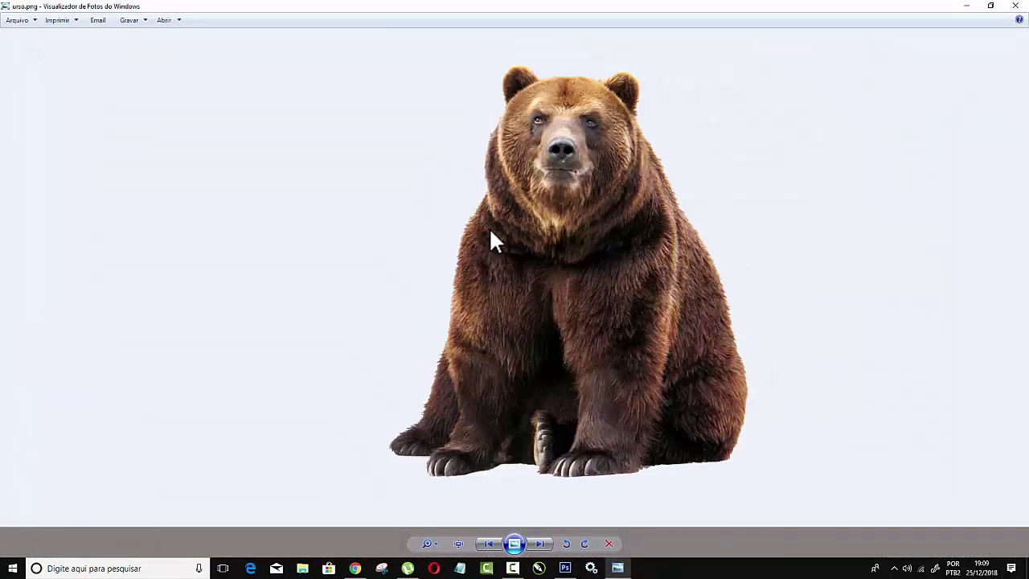
click(1015, 6)
Position urso.png near the top centre with the original bear JPEG beside it
drag(506, 190, 507, 191)
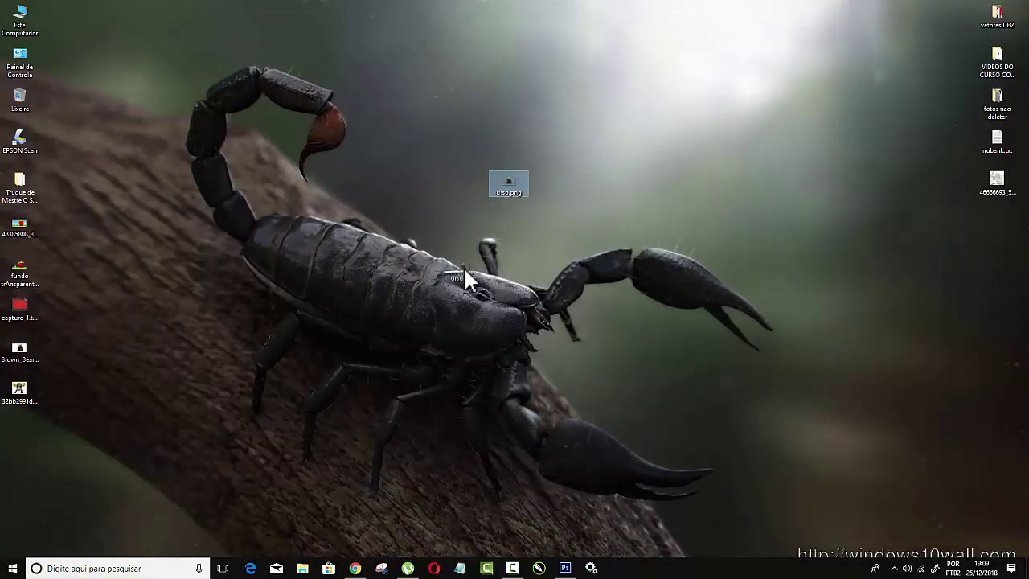
mouse_move(465, 271)
mouse_down()
mouse_move(416, 288)
mouse_move(441, 311)
mouse_up()
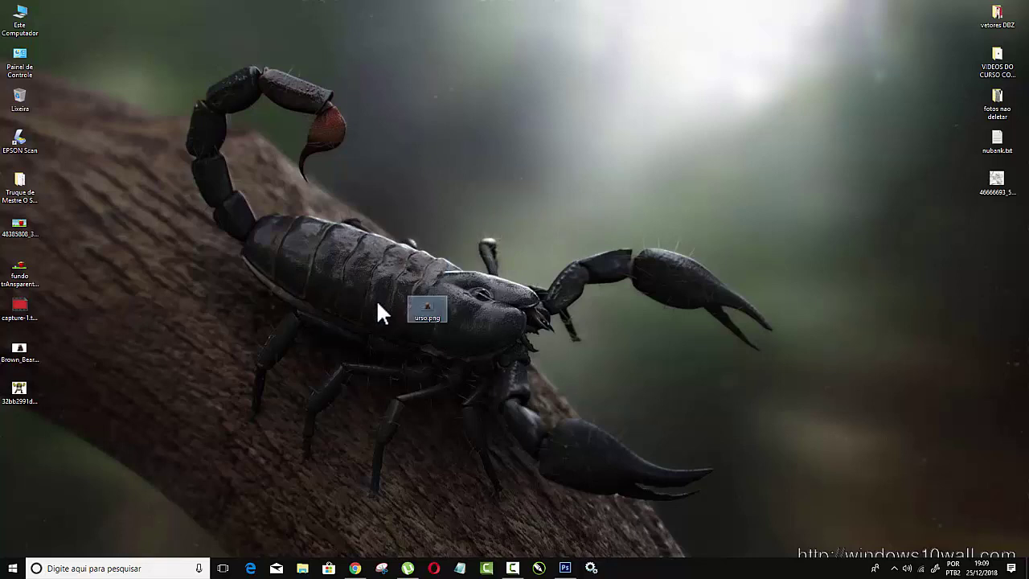
drag(446, 244, 402, 165)
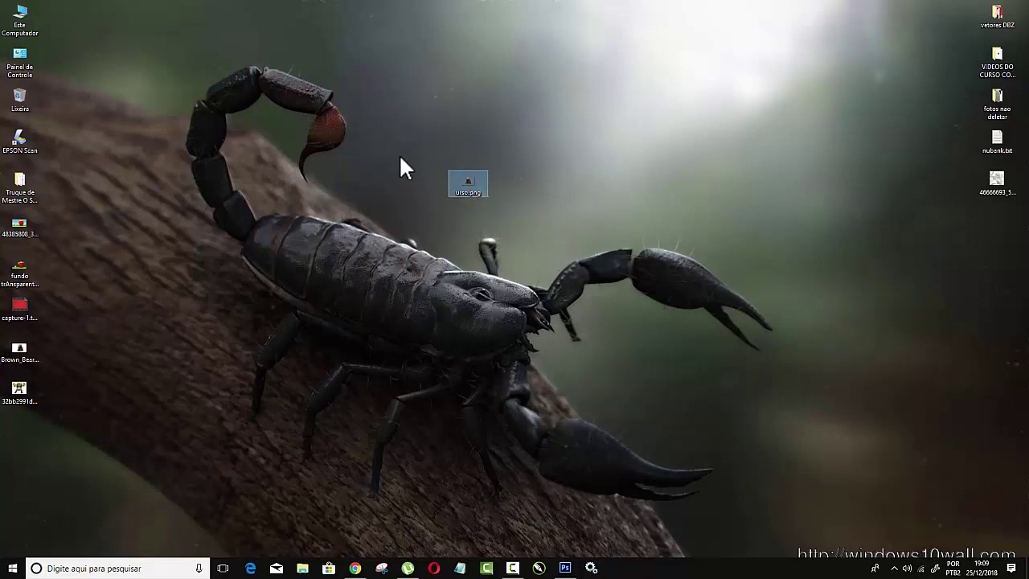
drag(19, 354, 429, 184)
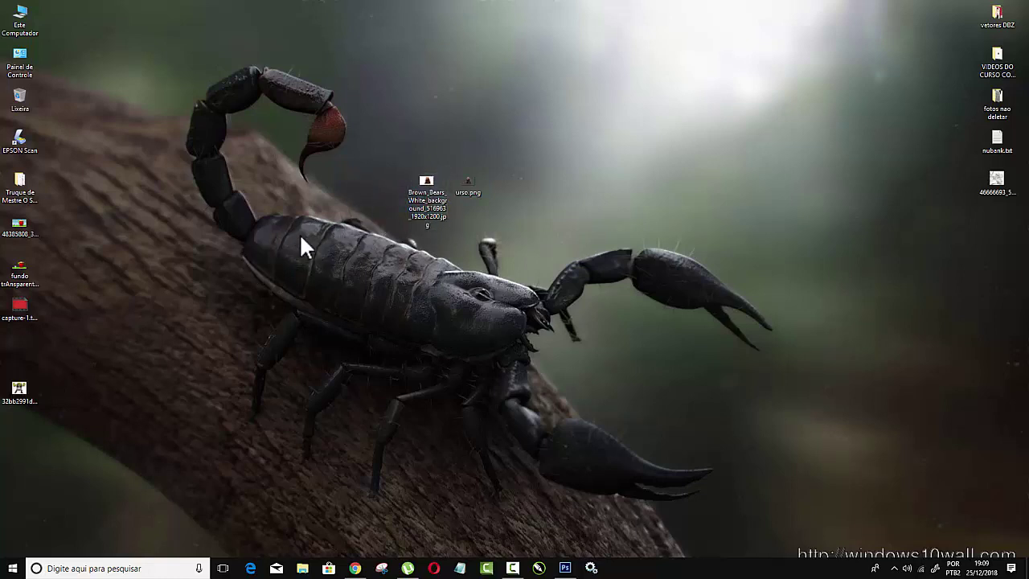